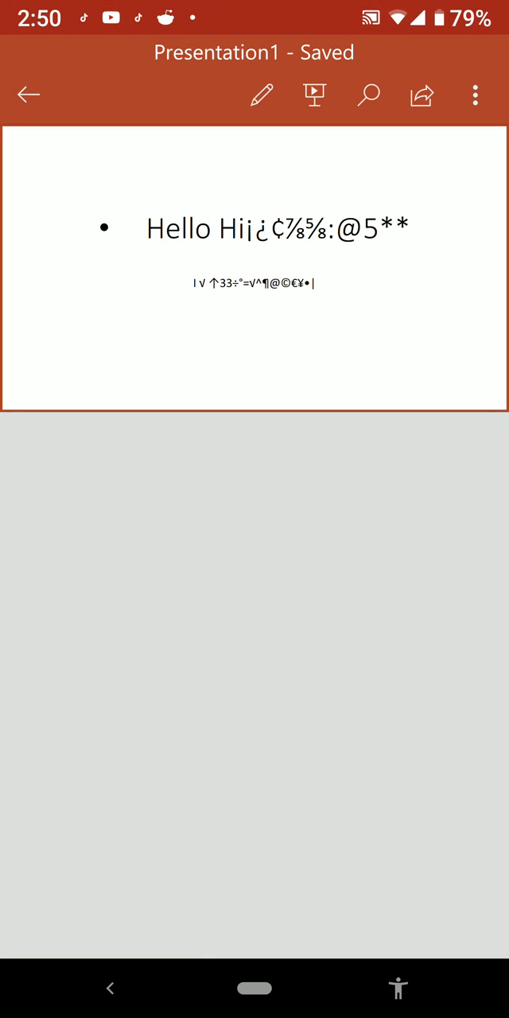
Step: Select the subtitle text box and turn on editing mode with the pencil Edit icon
left_click(254, 334)
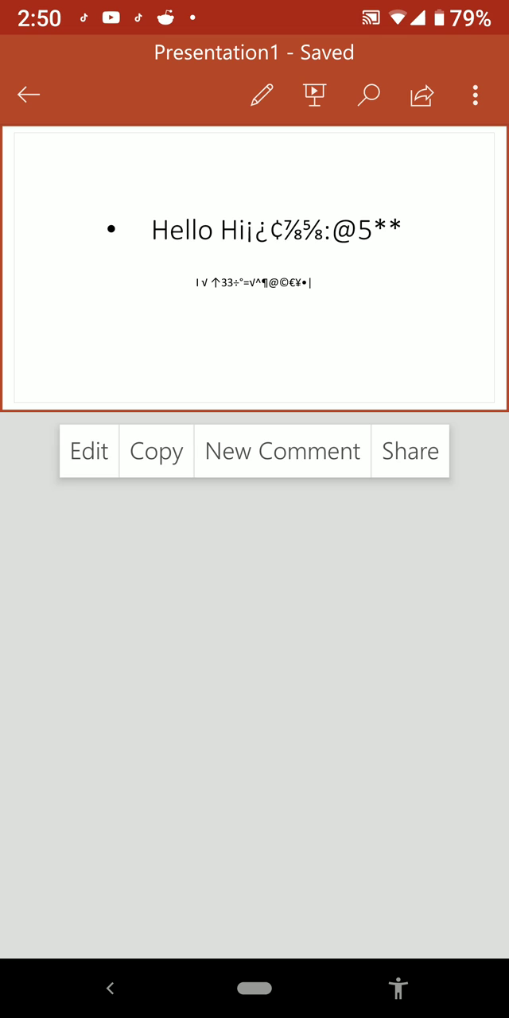
left_click(382, 319)
double_click(255, 282)
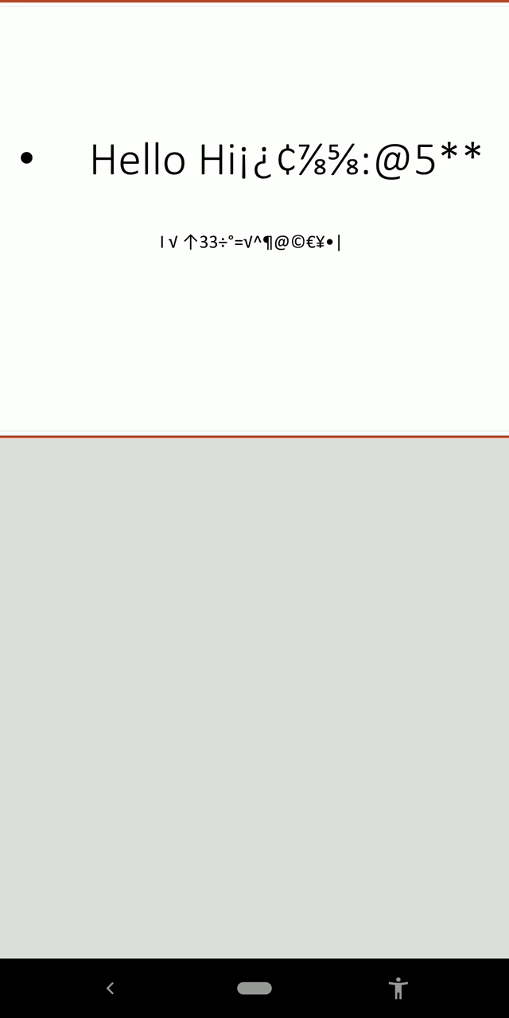
left_click(262, 95)
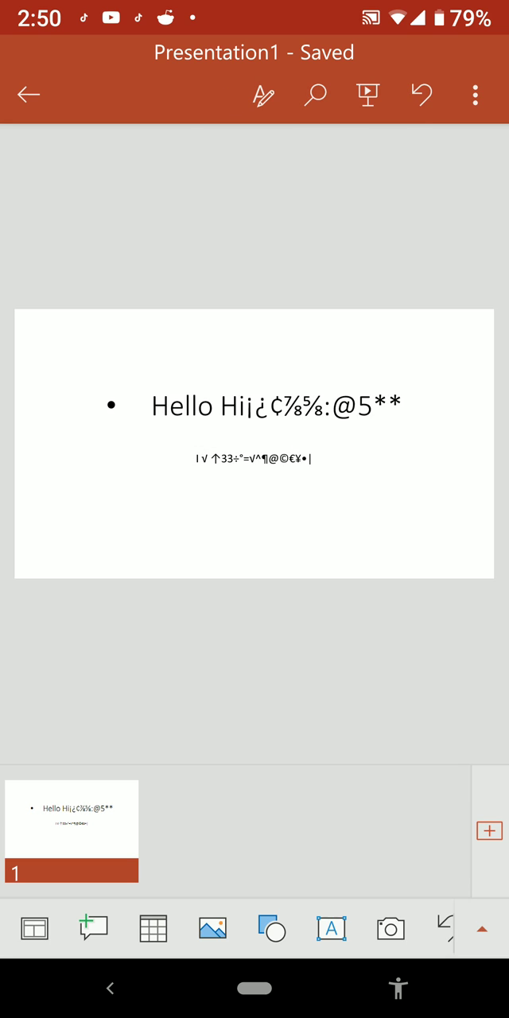
Step: Delete every symbol from the subtitle box below 'Hello Hi' so it is empty
double_click(263, 459)
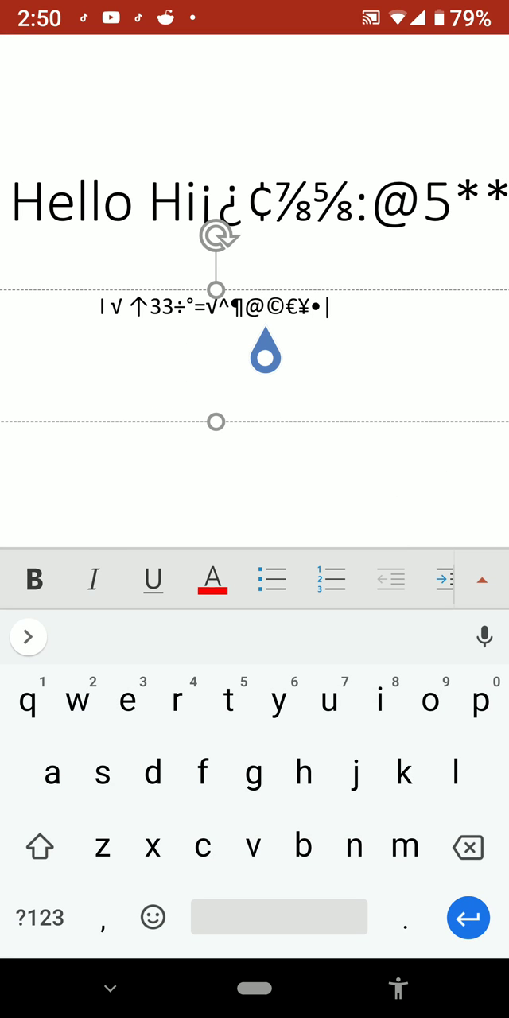
left_click(334, 307)
key("BackSpace")
key("BackSpace")
key("BackSpace")
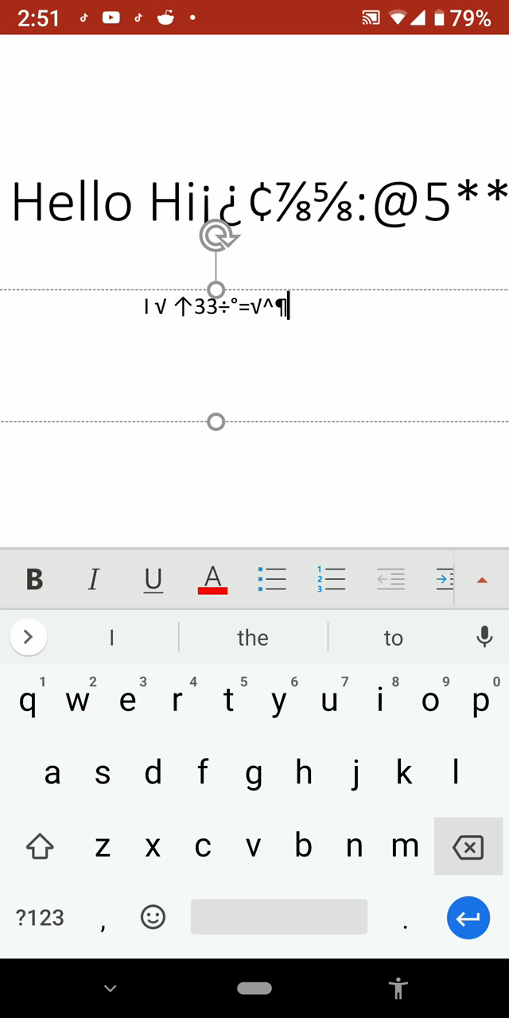
key("BackSpace")
key("BackSpace")
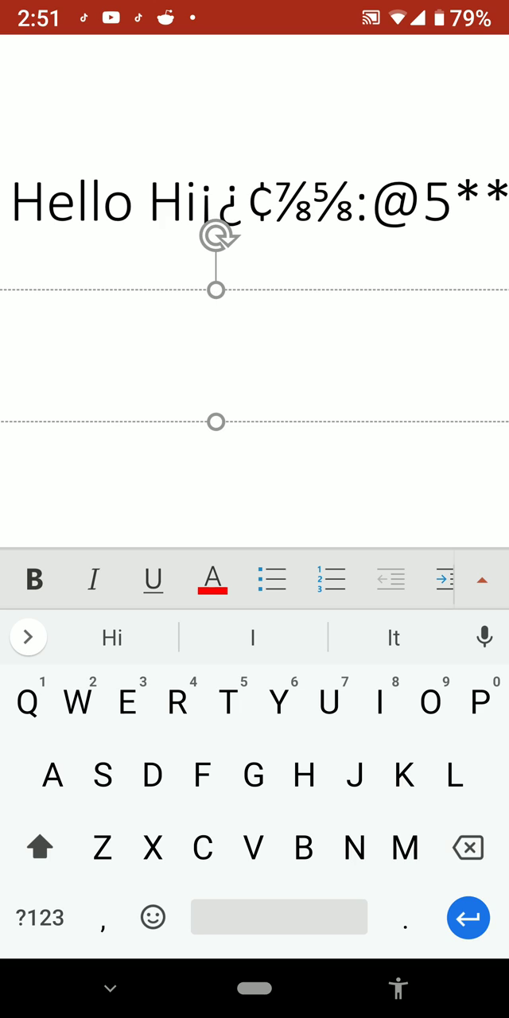
left_click(40, 917)
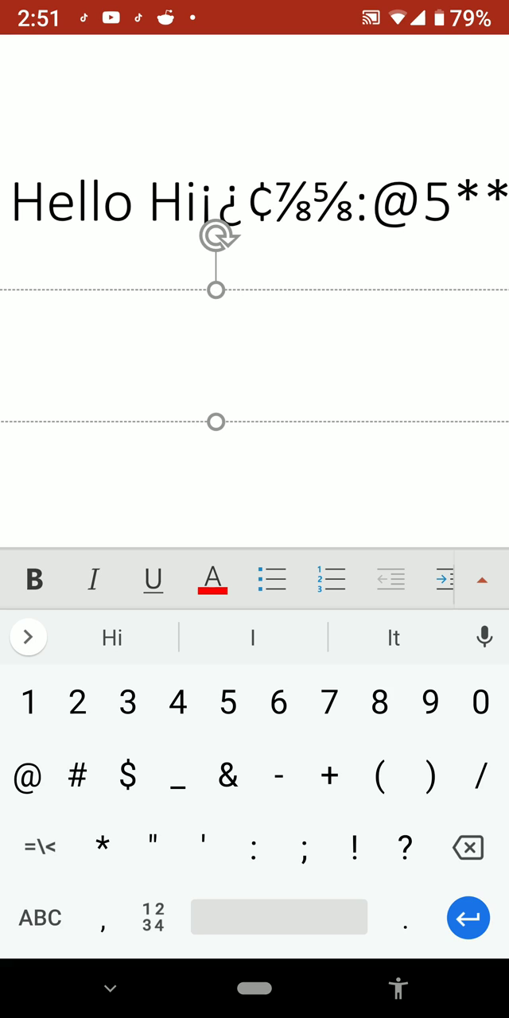
Step: Enter the symbols √π•√|•√π^°×=÷ into the empty subtitle from the keyboard's symbols page
left_click(40, 846)
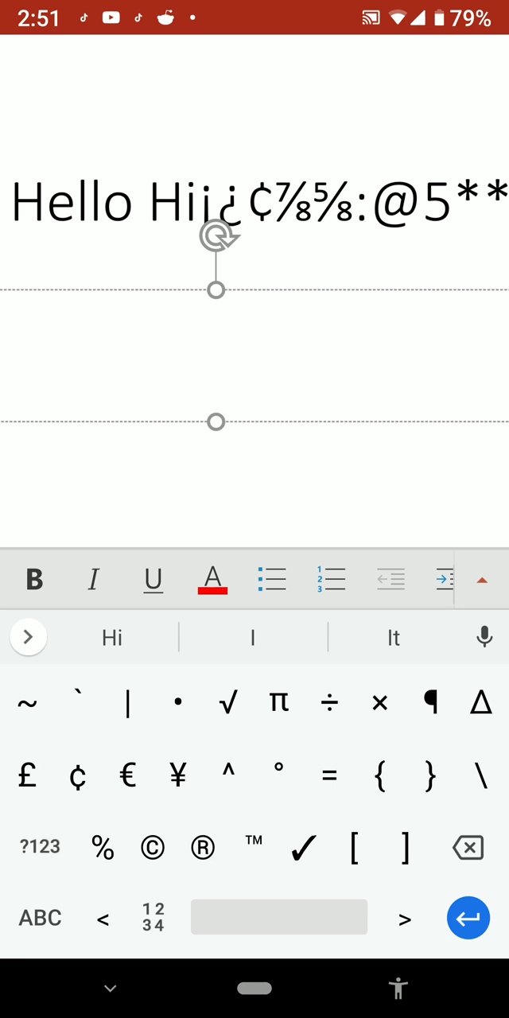
left_click(228, 703)
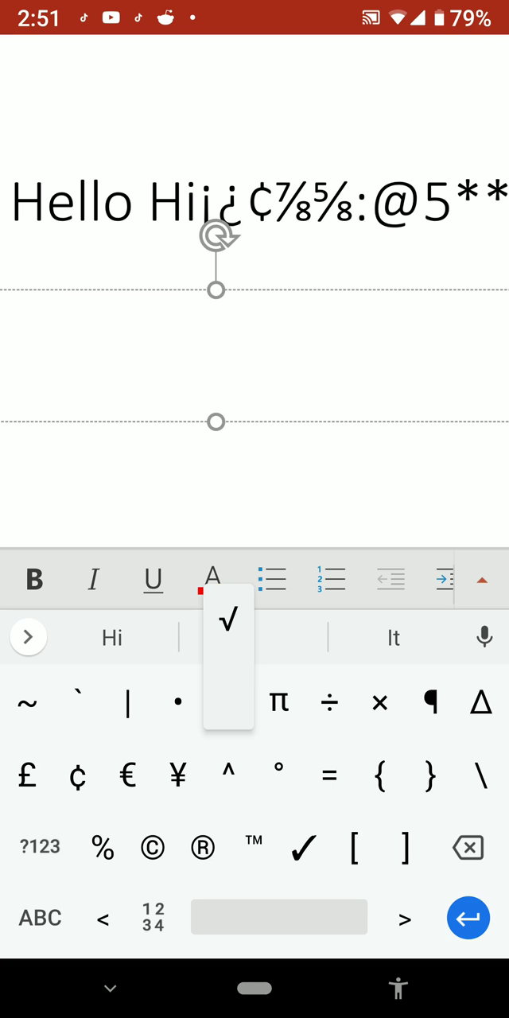
left_click(279, 703)
type("√π•√|")
left_click(177, 703)
left_click(228, 703)
left_click(127, 703)
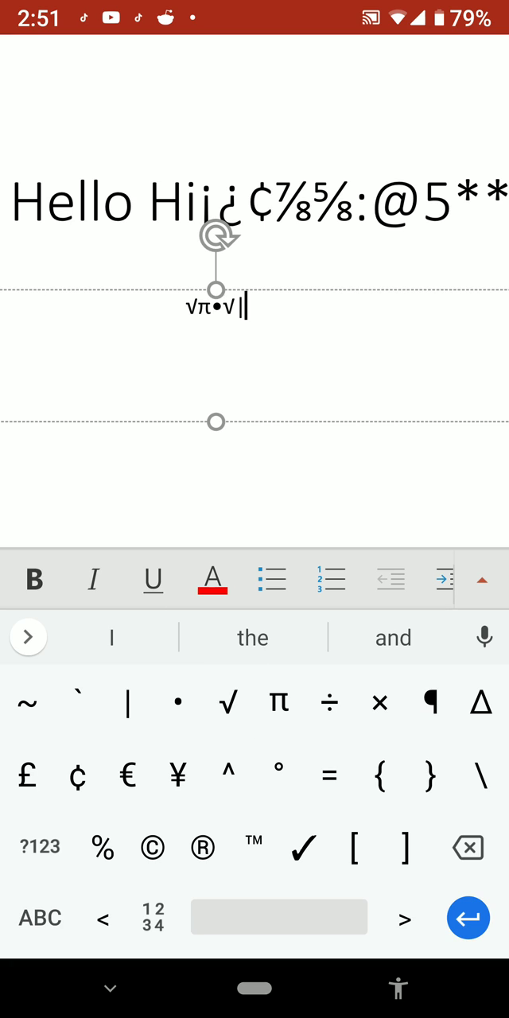
left_click(177, 703)
type("•√π^")
left_click(227, 703)
left_click(278, 703)
left_click(228, 774)
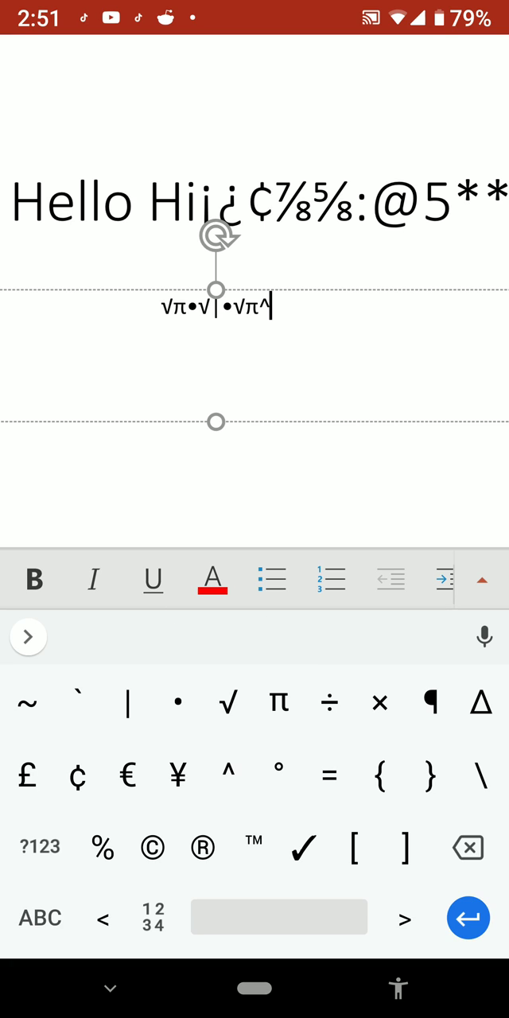
left_click(279, 774)
type("°×=")
left_click(380, 703)
left_click(329, 774)
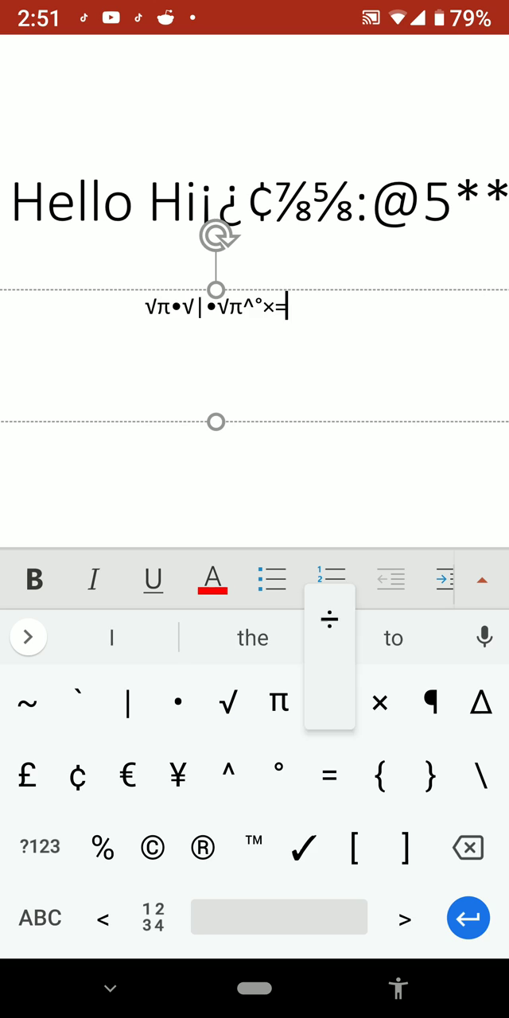
left_click(329, 703)
type("÷")
left_click(40, 917)
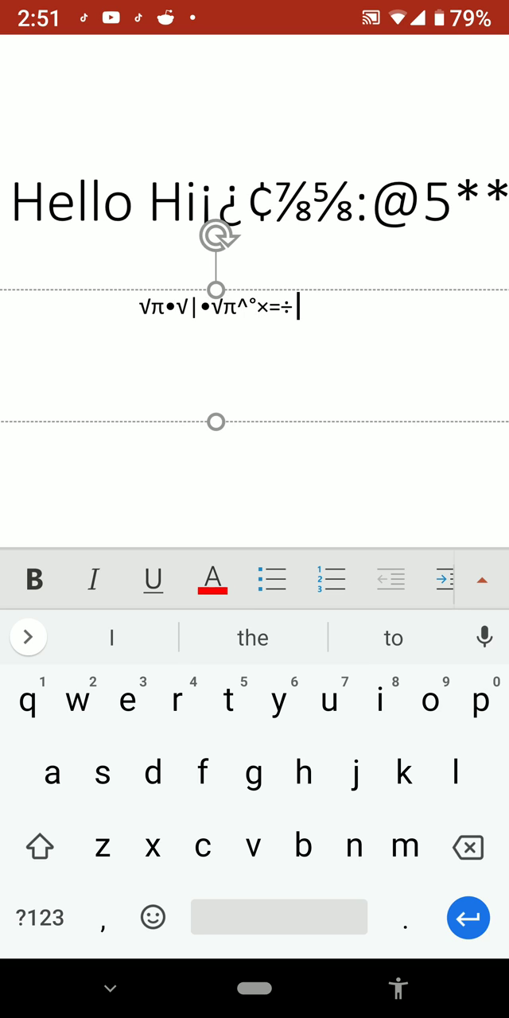
left_click(40, 917)
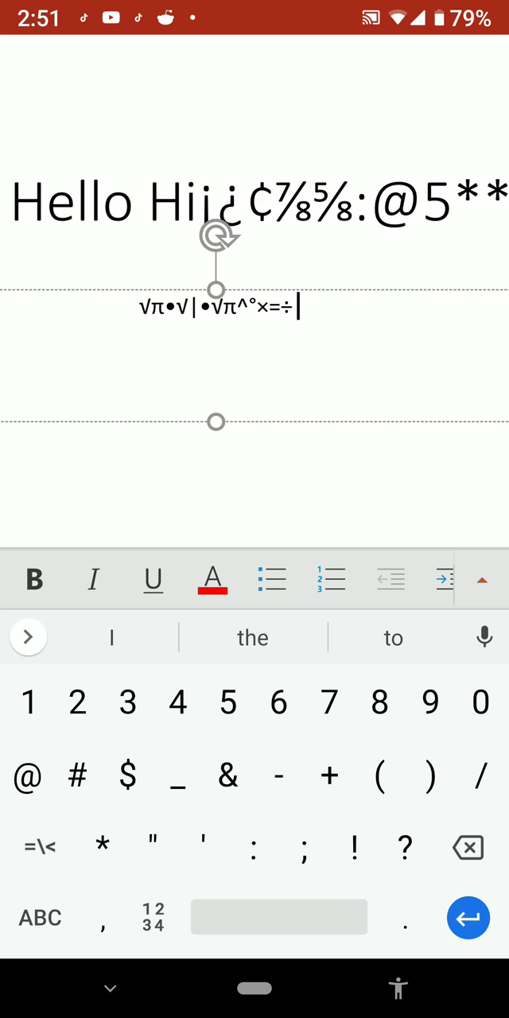
Step: Append a space and √π÷° to the subtitle's symbol line
left_click(41, 846)
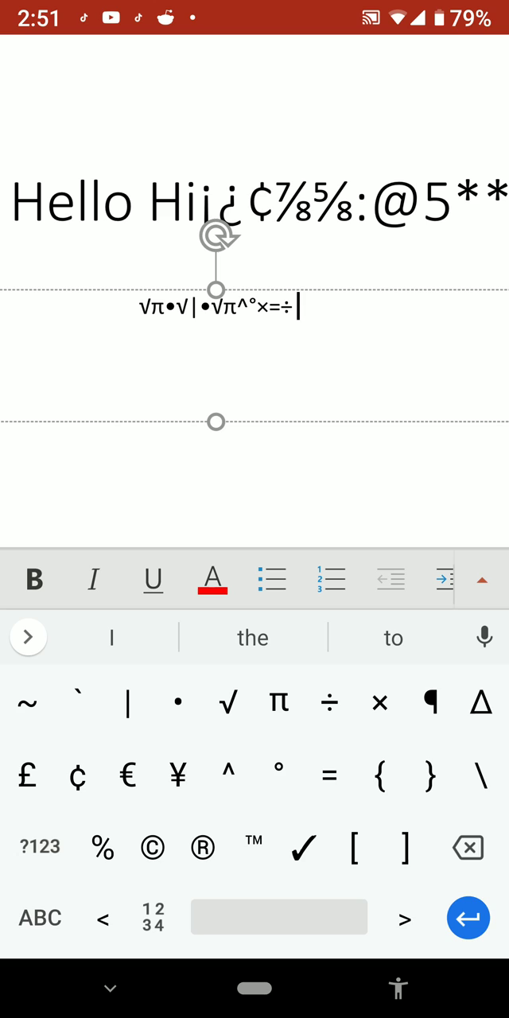
left_click(227, 702)
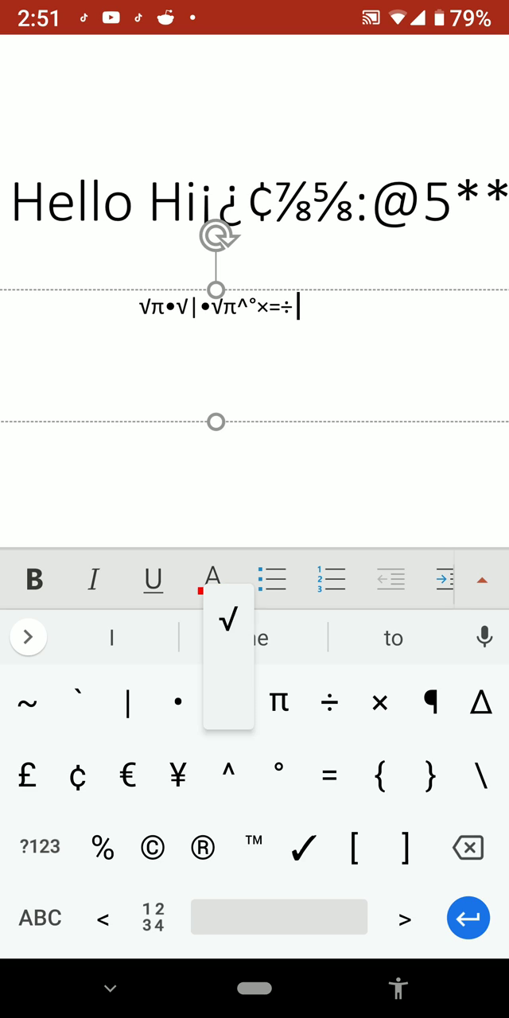
type("√")
left_click(279, 702)
type("π")
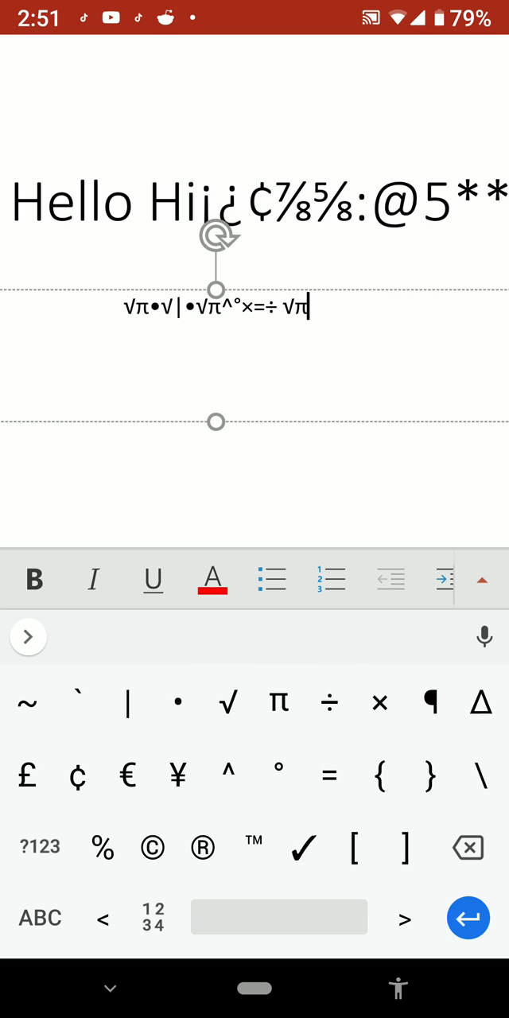
left_click(330, 703)
type("÷°")
left_click(279, 773)
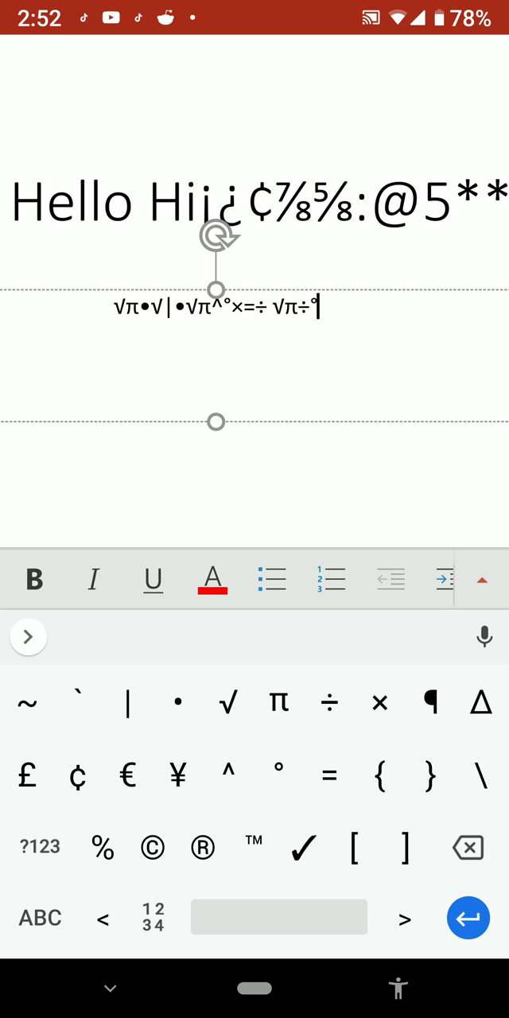
Step: Switch the keyboard between the number pad and ABC letter layouts
left_click(39, 847)
left_click(153, 917)
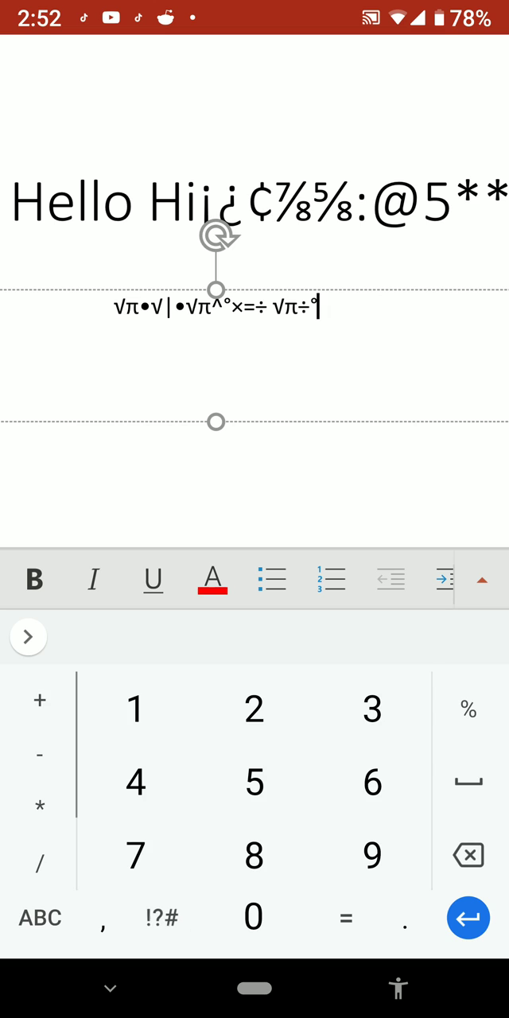
left_click(40, 917)
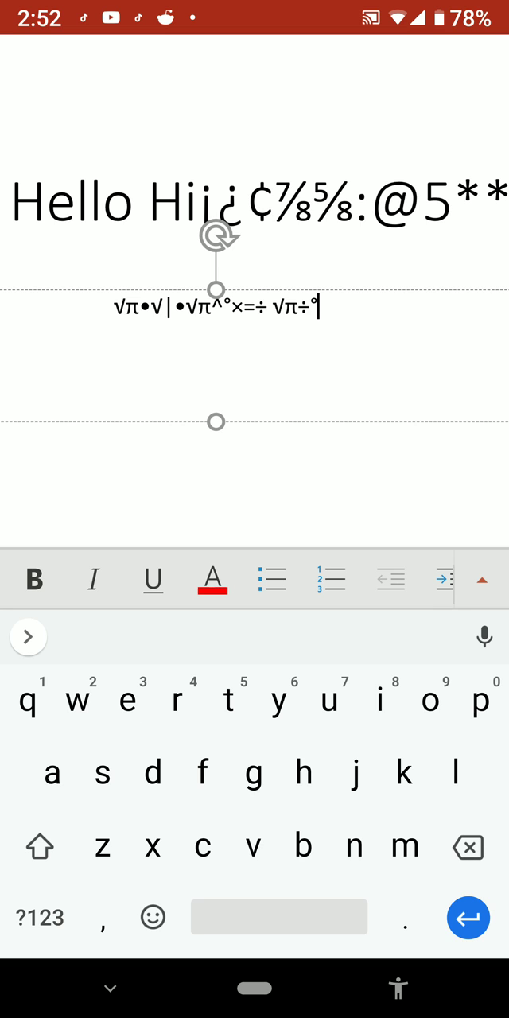
left_click(40, 917)
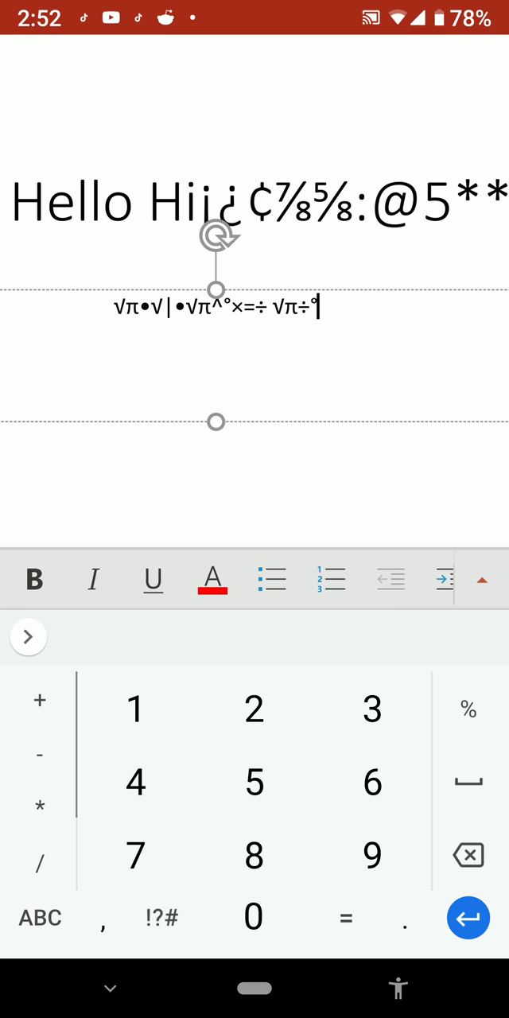
left_click(40, 917)
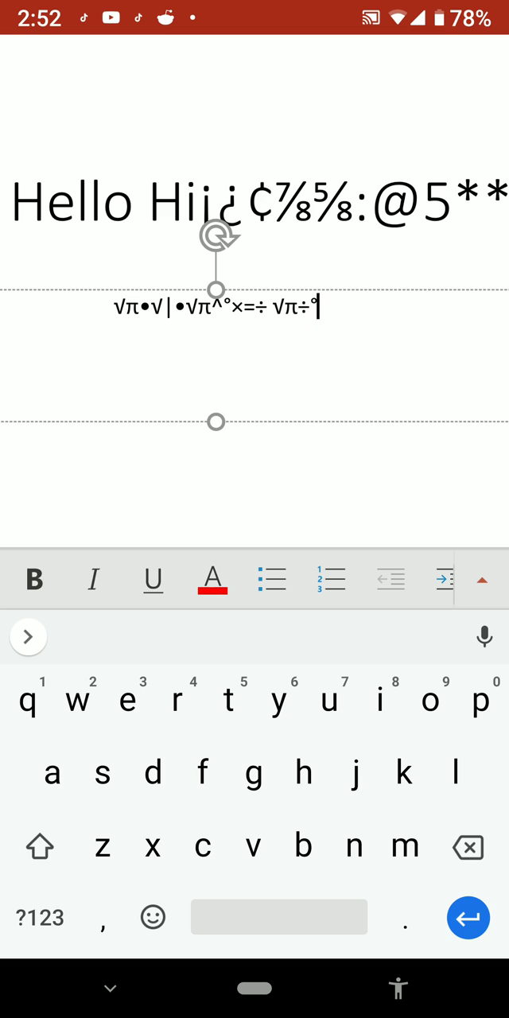
Step: Start a new subtitle line and enter Á followed by the yen sign ¥
left_click(468, 917)
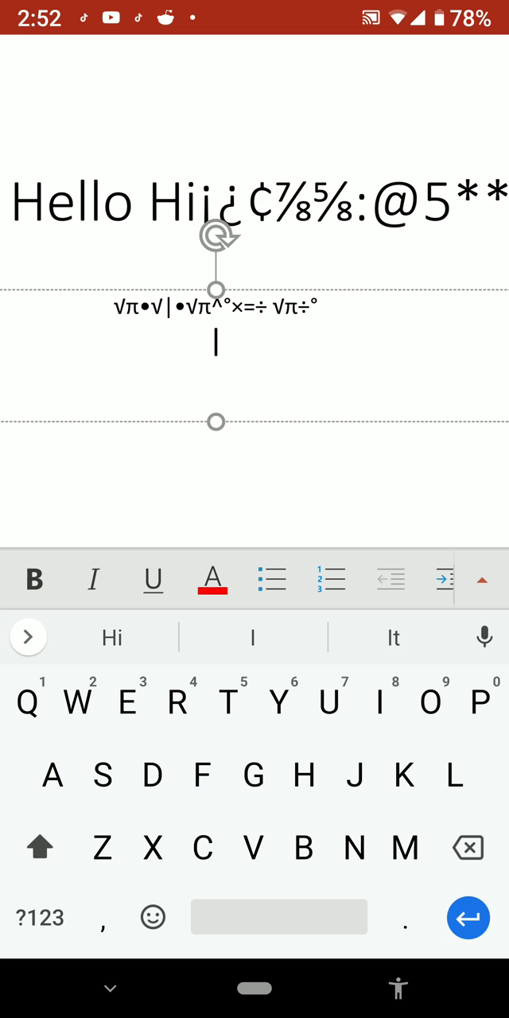
left_click(39, 917)
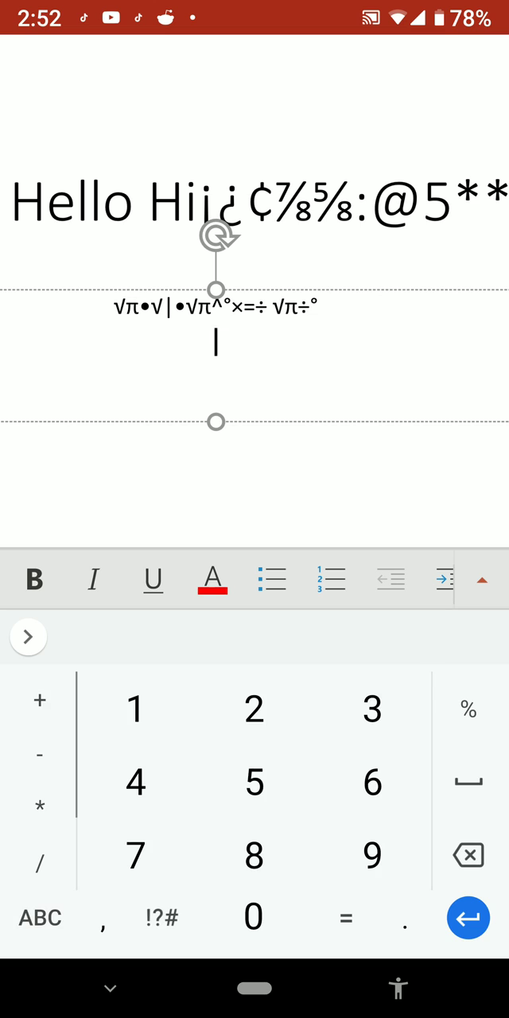
left_click(162, 918)
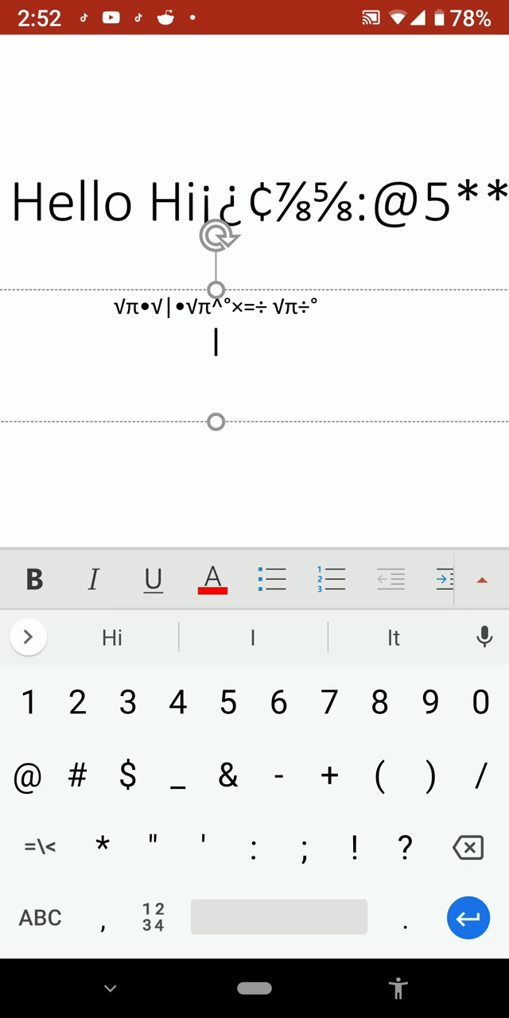
left_click(40, 846)
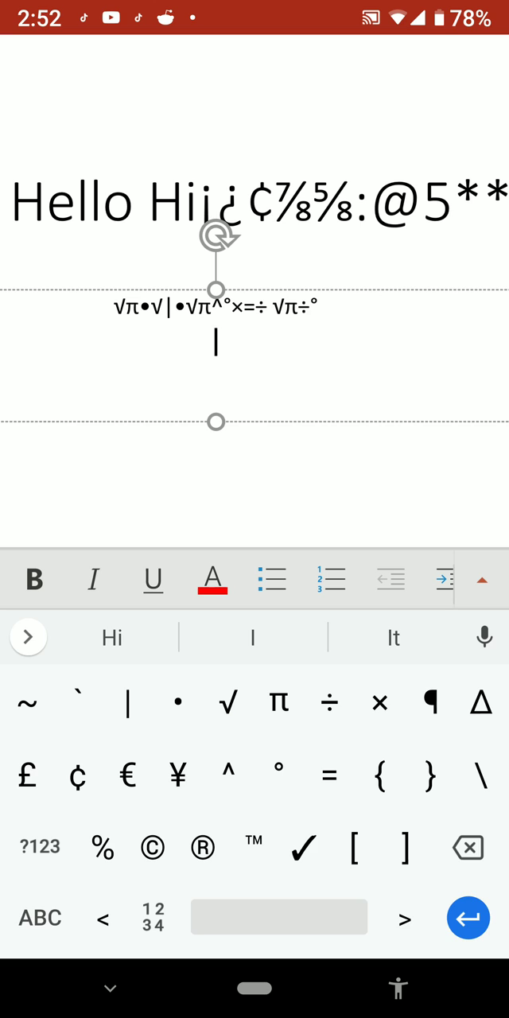
type("Á")
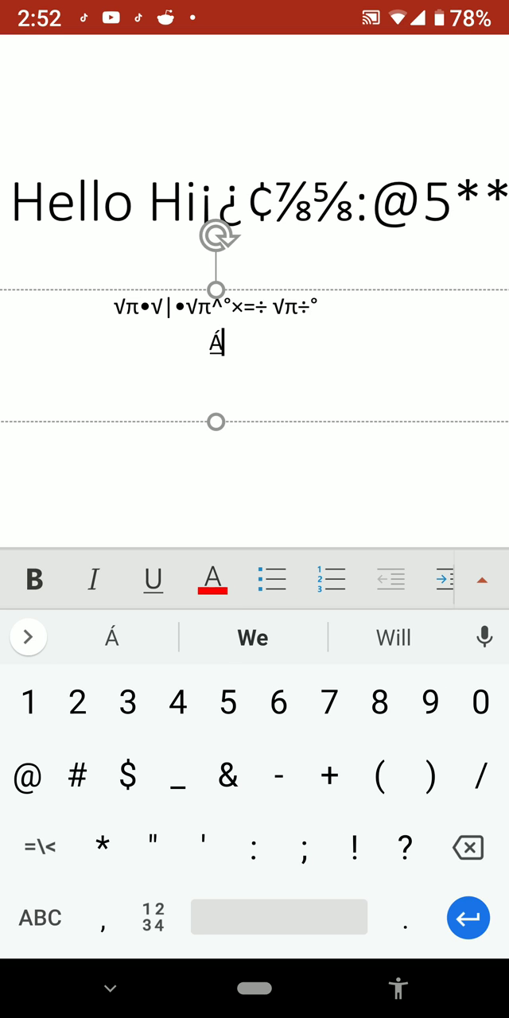
left_click(40, 845)
left_click_drag(127, 775, 127, 775)
left_click(178, 776)
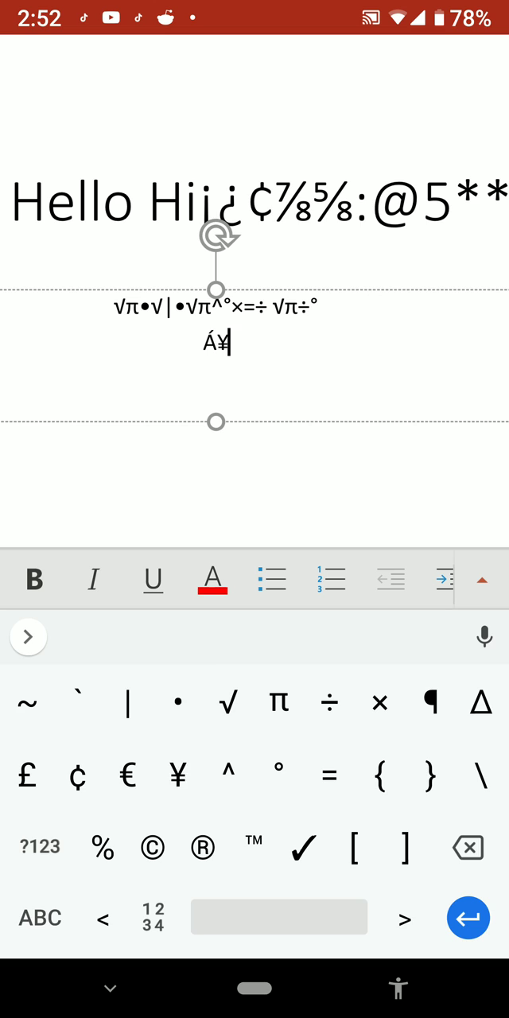
left_click(40, 845)
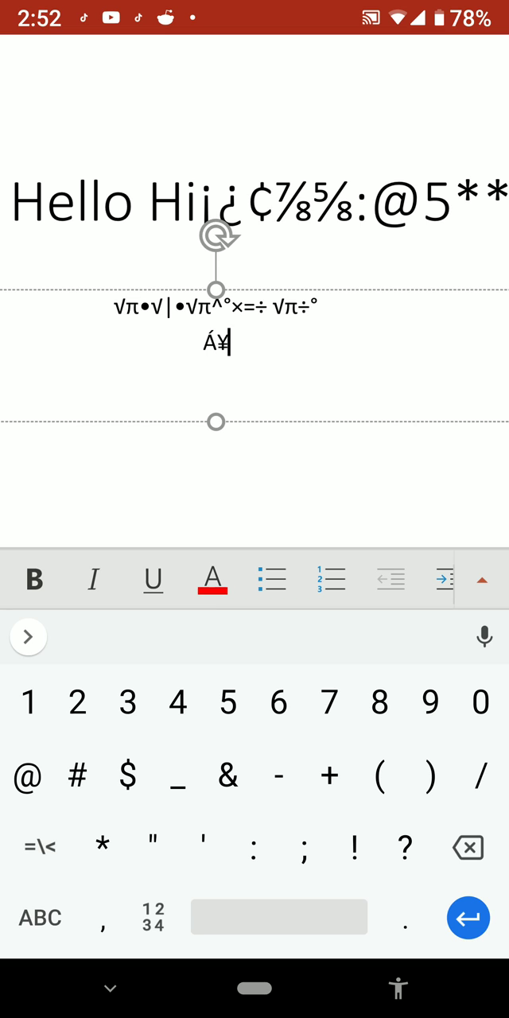
left_click(40, 845)
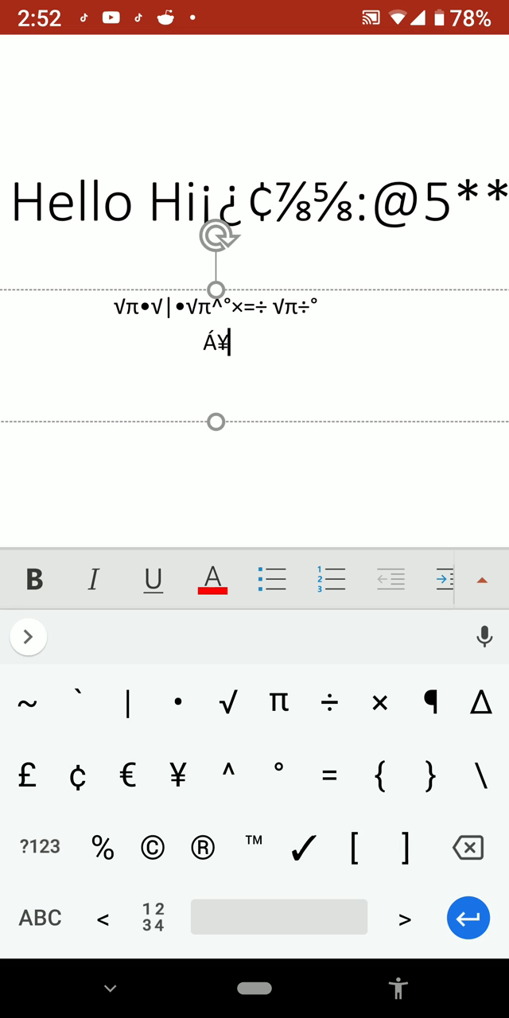